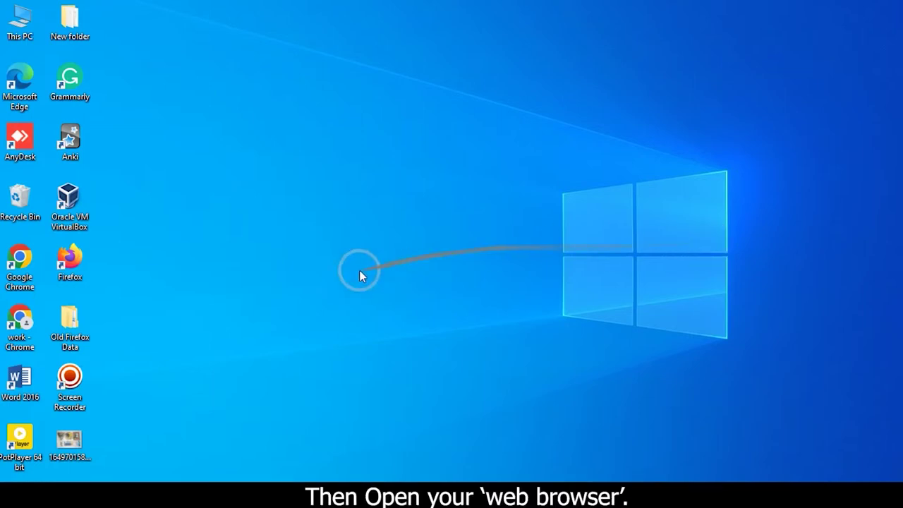
# Launch Chrome and load the router address 192.168.1.1.
pyautogui.doubleClick(20, 315)
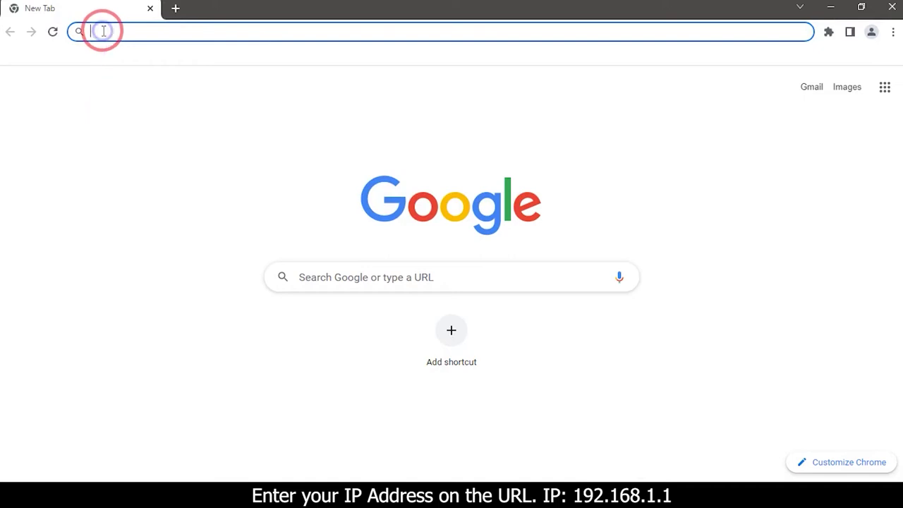
pyautogui.write('192')
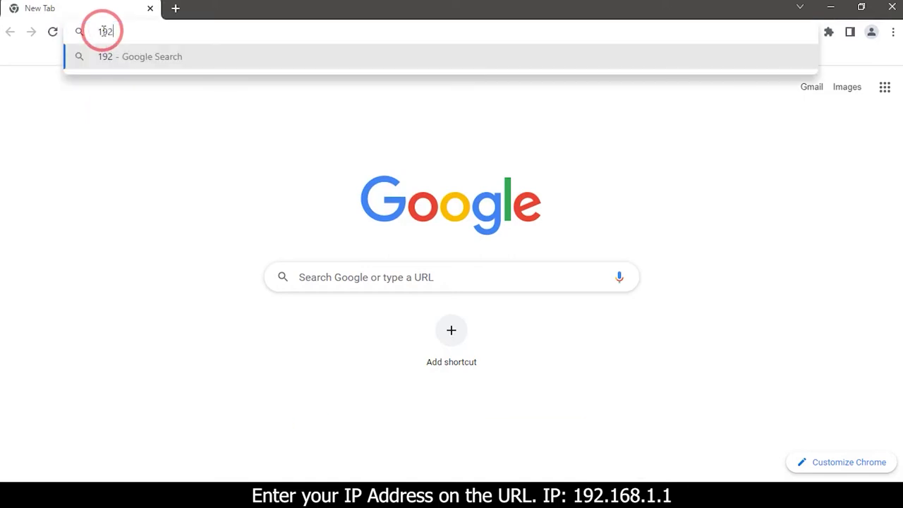
pyautogui.write('.168')
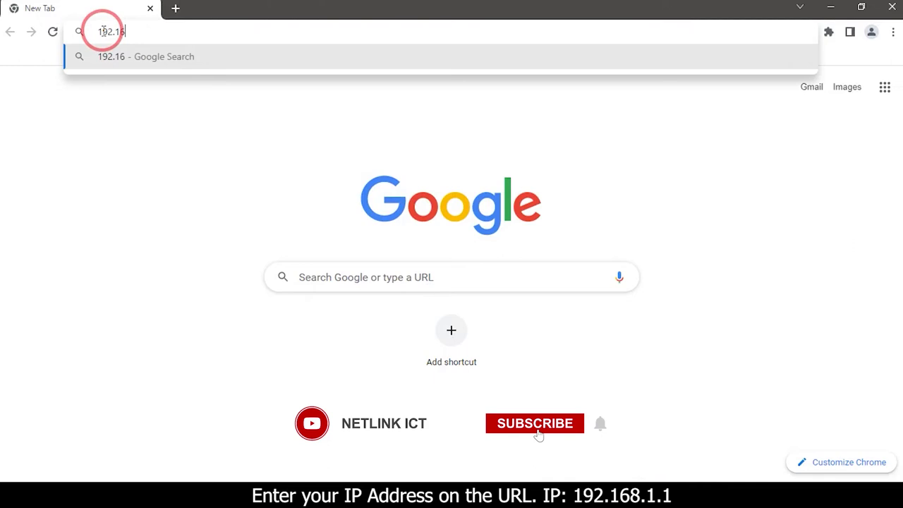
pyautogui.write('.1.')
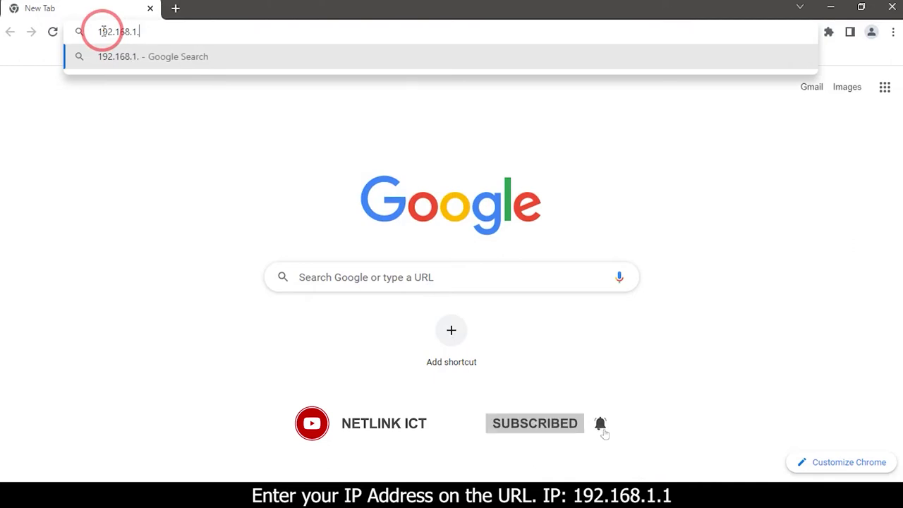
pyautogui.write('1')
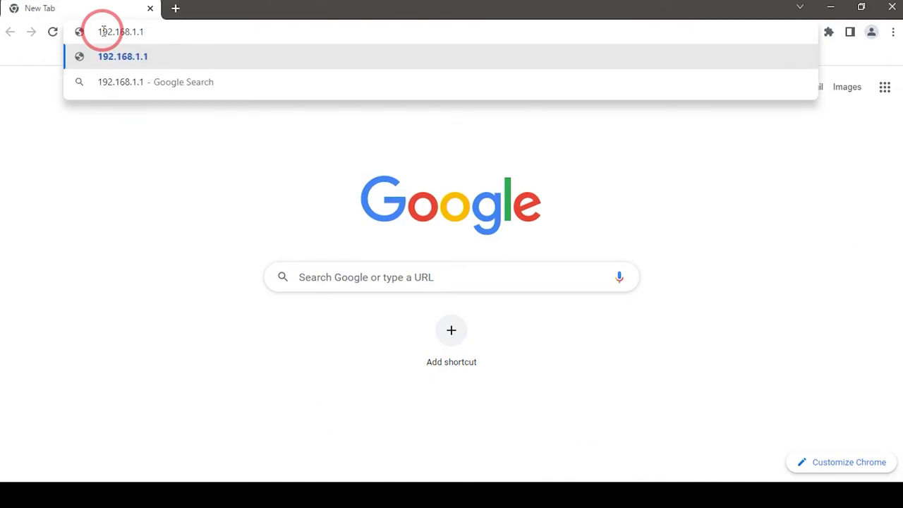
pyautogui.press('Return')
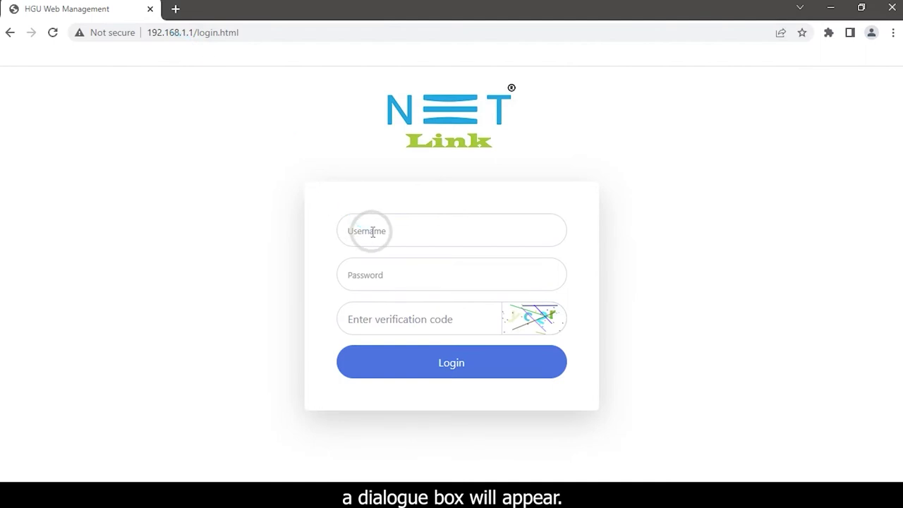
pyautogui.click(366, 232)
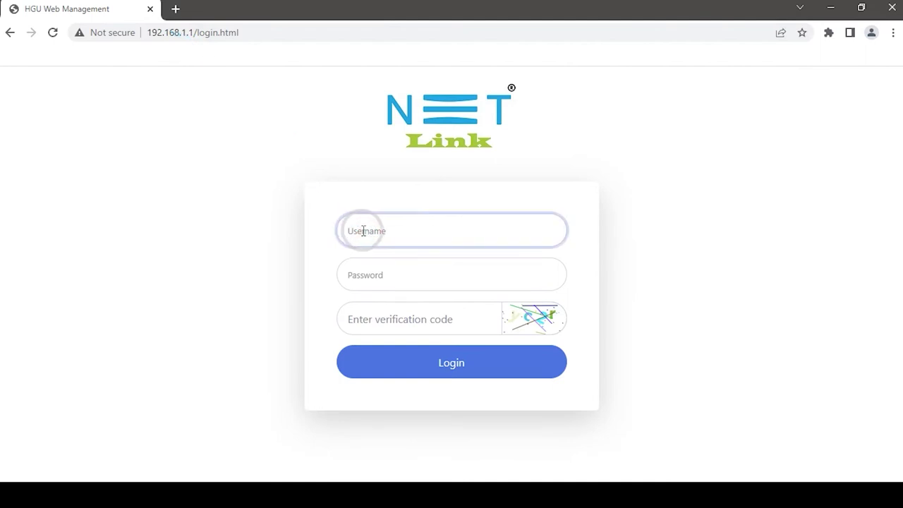
pyautogui.click(361, 262)
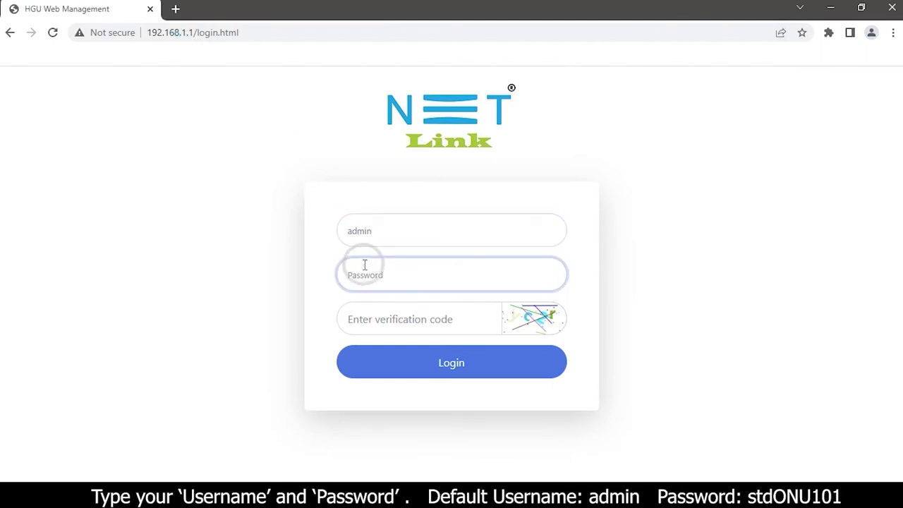
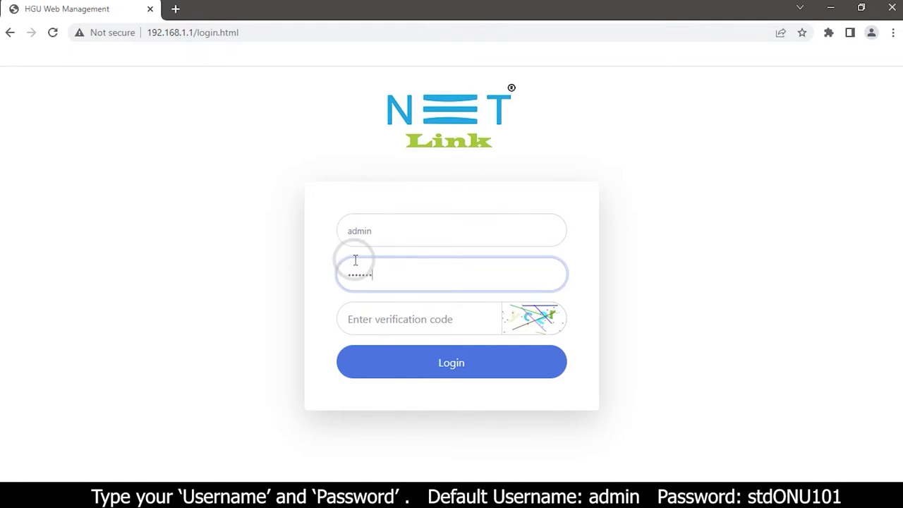
pyautogui.click(366, 325)
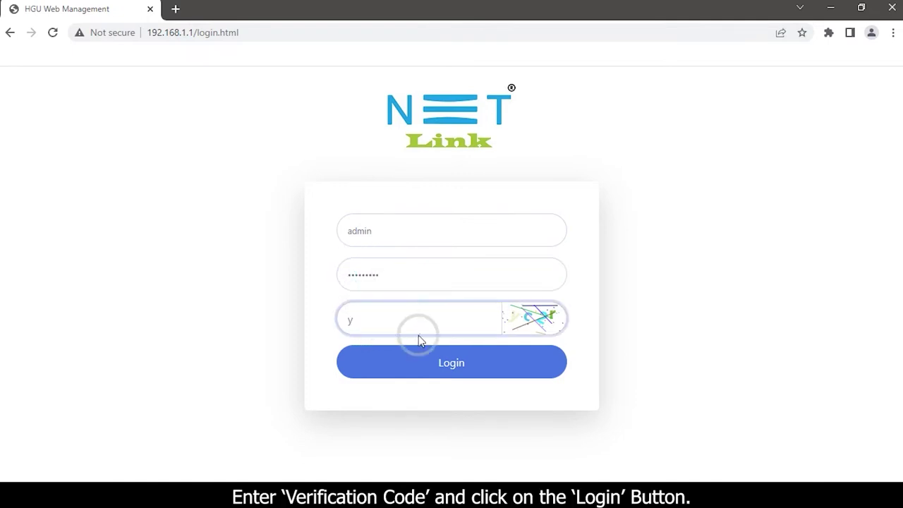
pyautogui.click(403, 369)
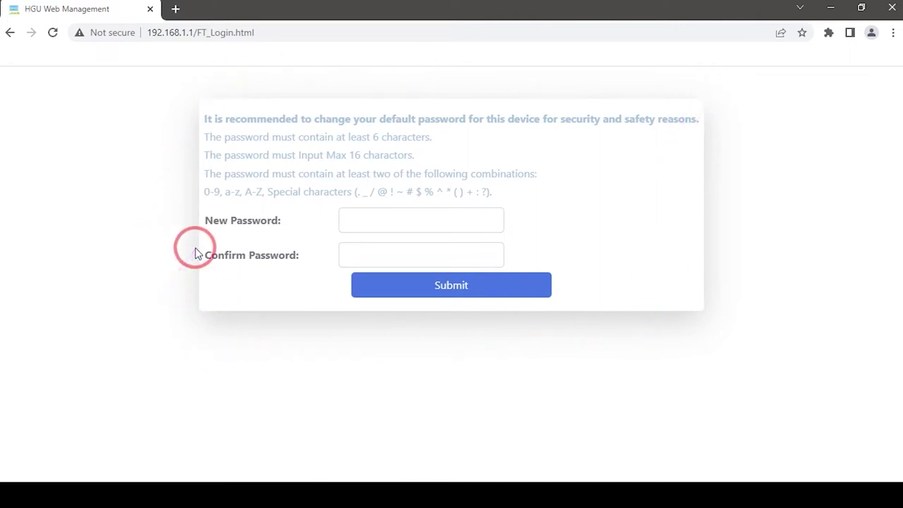
# Enter and confirm a new password and submit the change.
pyautogui.click(367, 220)
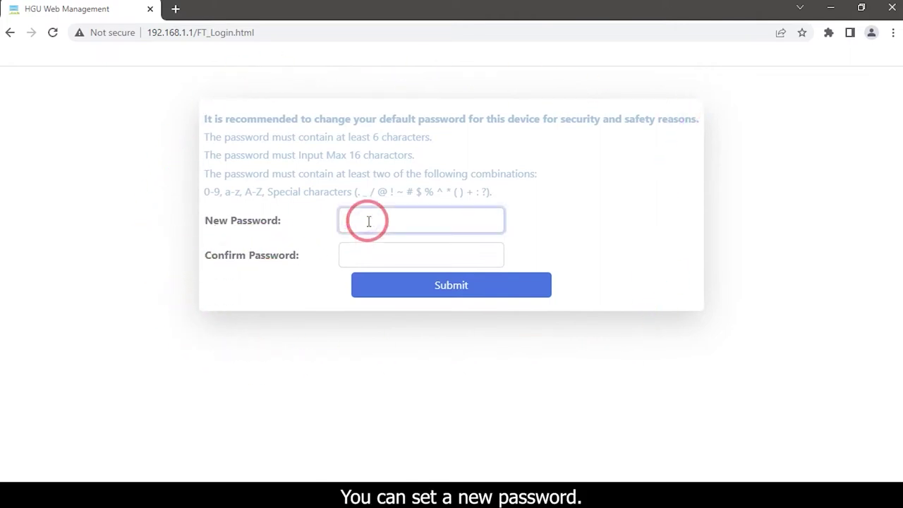
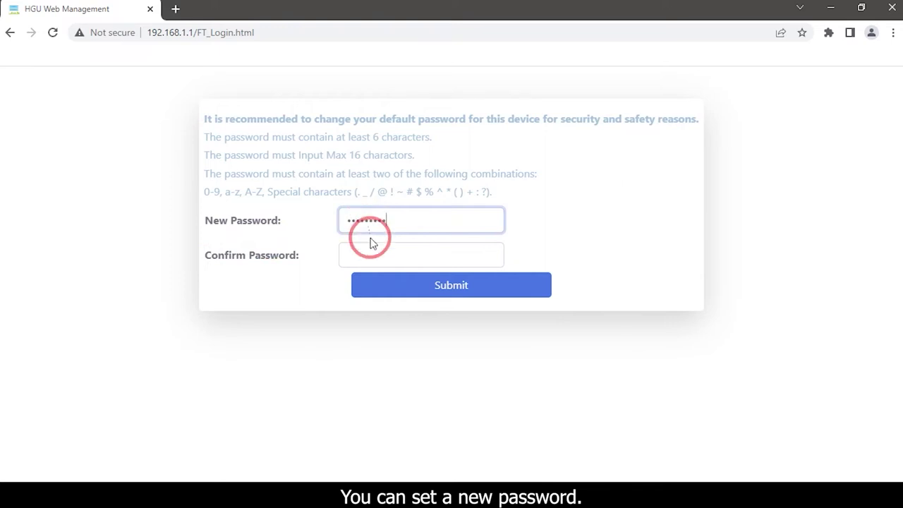
pyautogui.click(372, 255)
pyautogui.write('a')
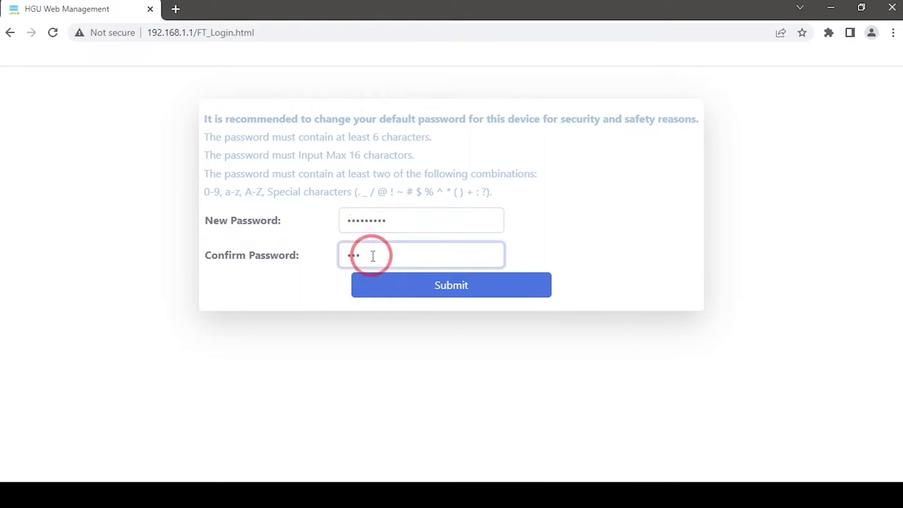
pyautogui.click(408, 285)
pyautogui.click(409, 229)
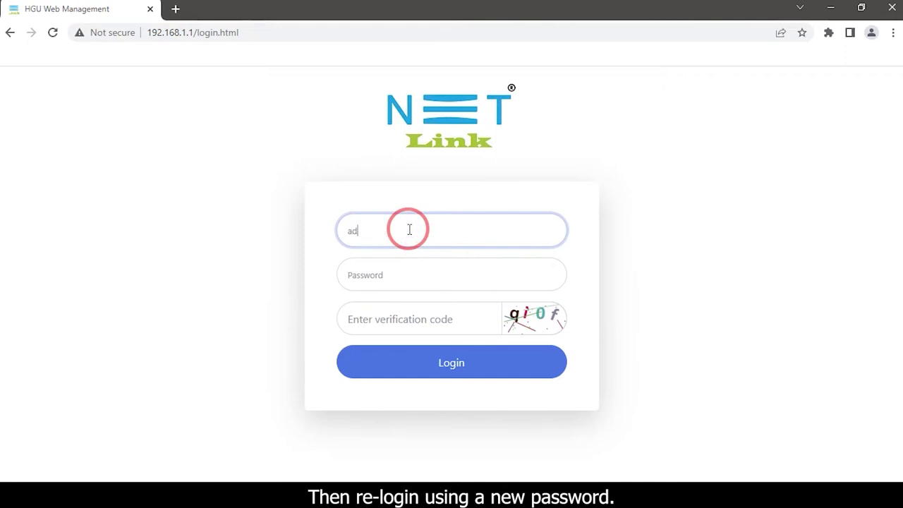
pyautogui.click(396, 280)
pyautogui.write('a')
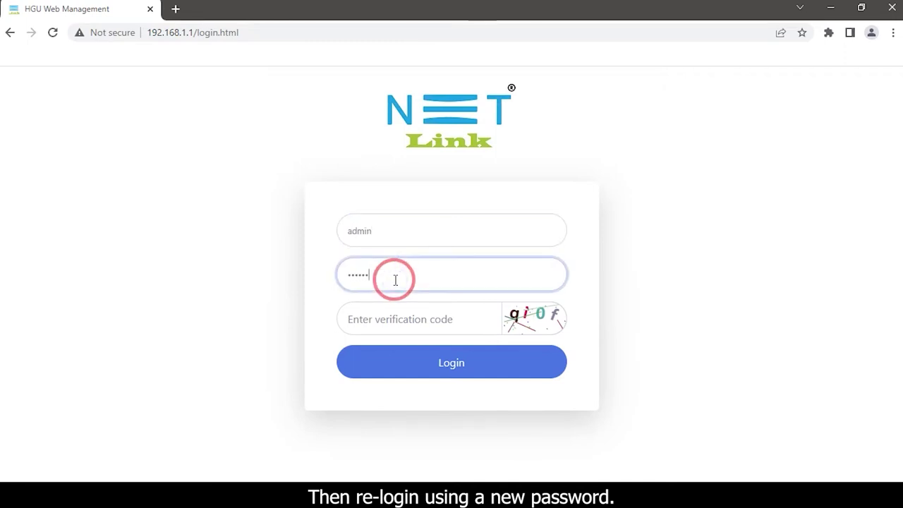
pyautogui.click(400, 314)
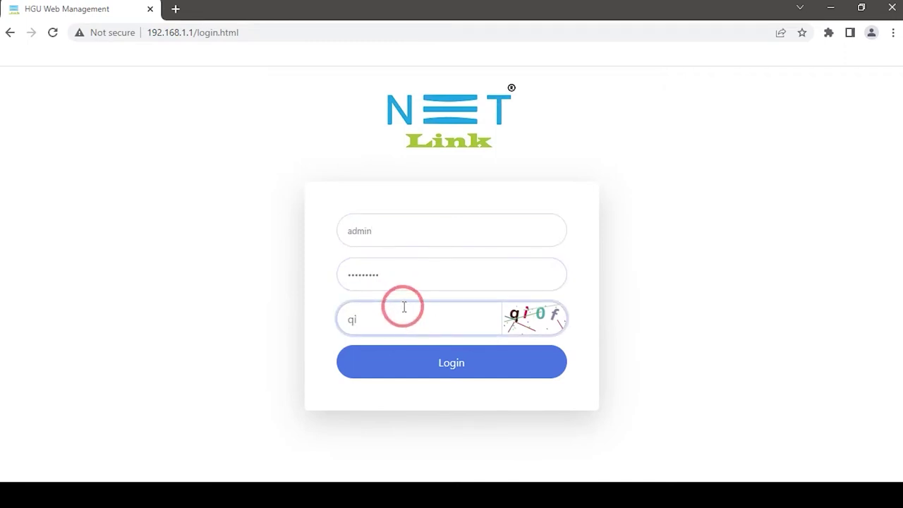
pyautogui.click(399, 360)
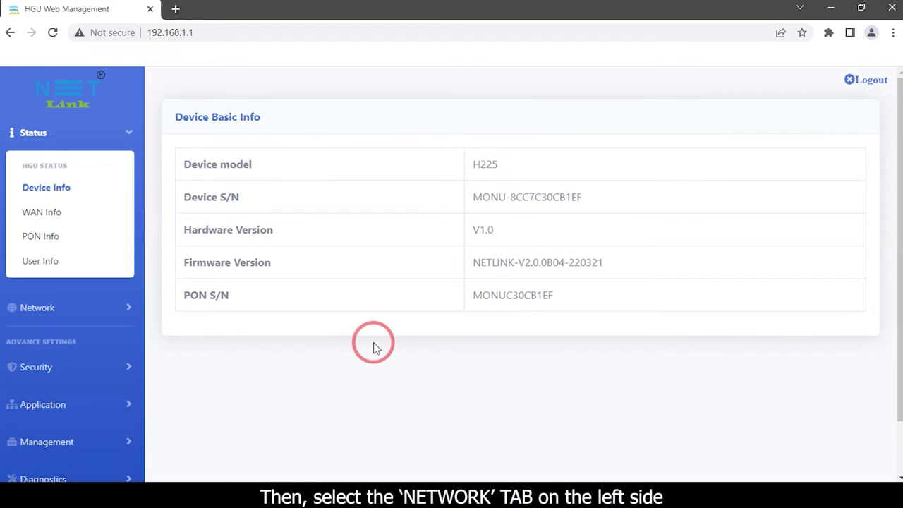
# Go to Network > WAN in the sidebar to reach WAN Config.
pyautogui.click(113, 308)
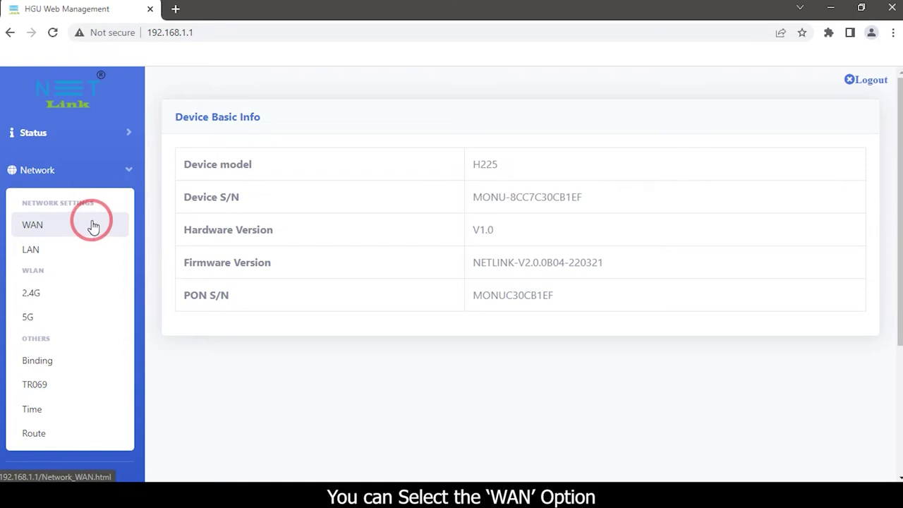
pyautogui.click(93, 225)
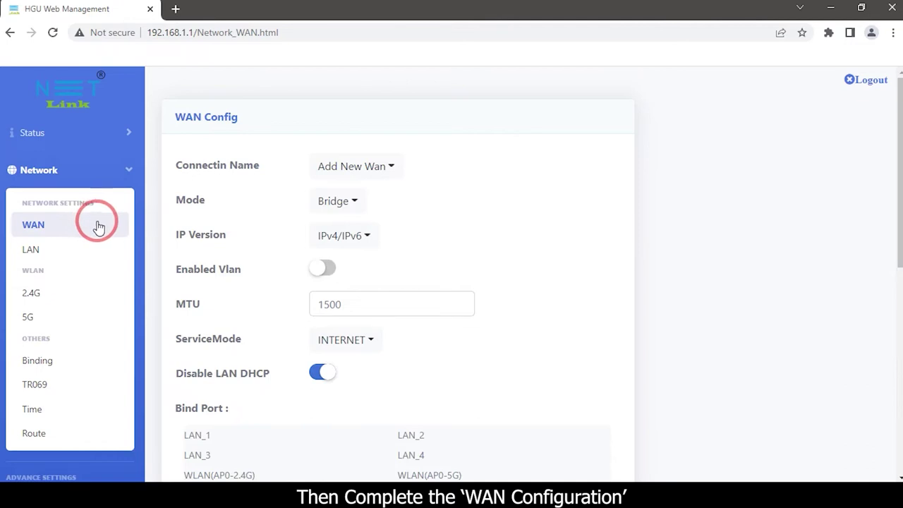
# Choose Add New Wan and set the connection mode to Bridge.
pyautogui.click(345, 169)
pyautogui.click(360, 201)
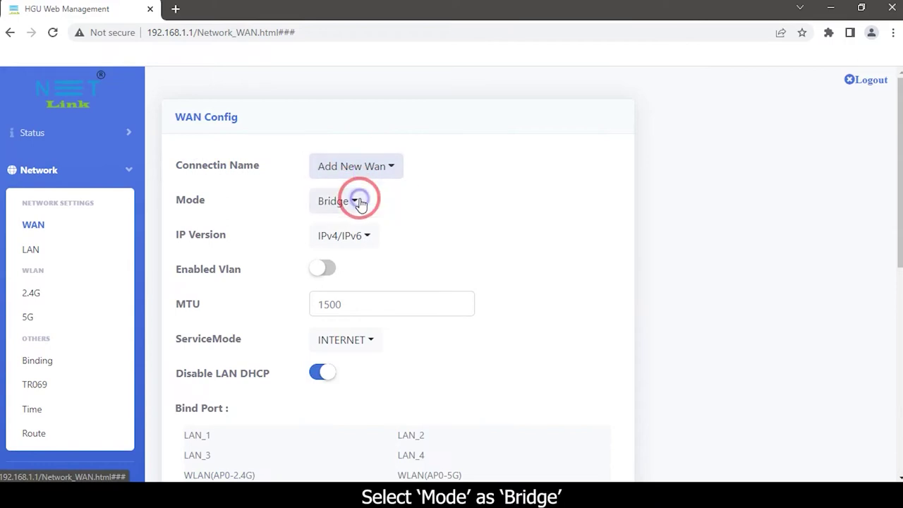
pyautogui.click(337, 203)
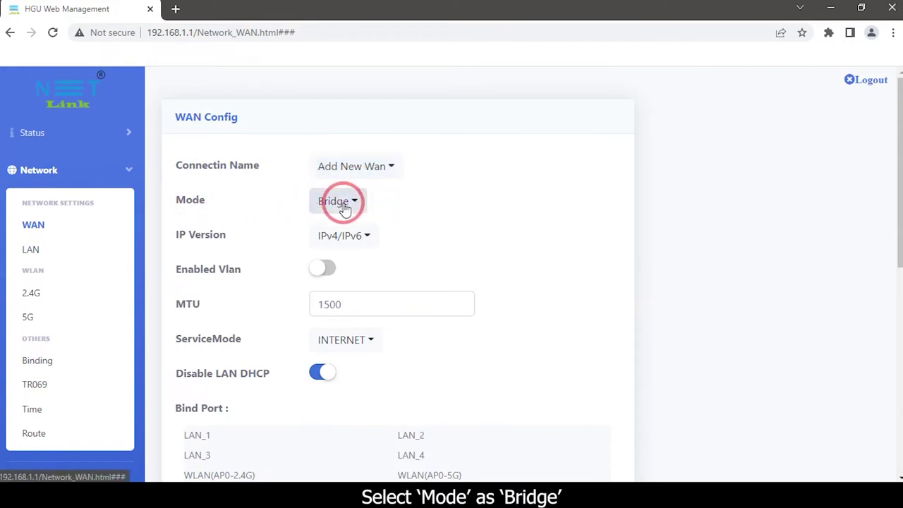
pyautogui.click(343, 235)
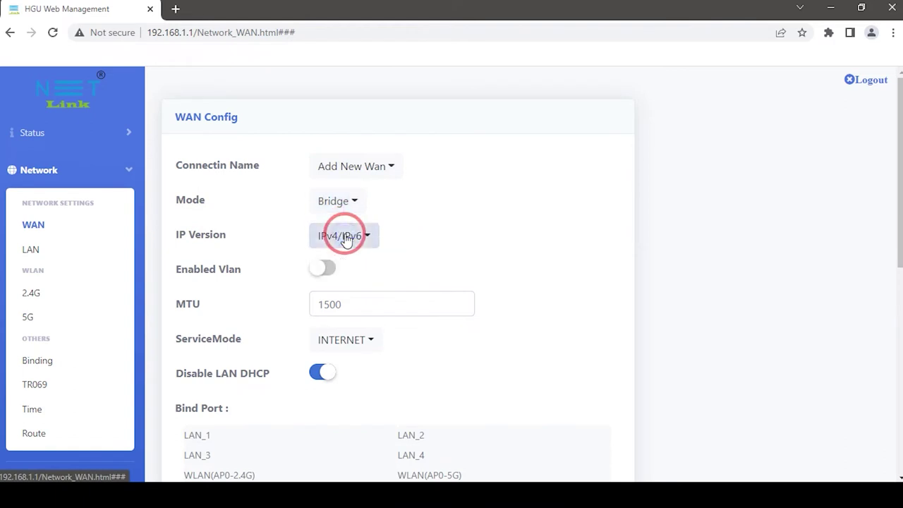
# Set the IP Version dropdown to IPv4.
pyautogui.click(363, 237)
pyautogui.click(338, 239)
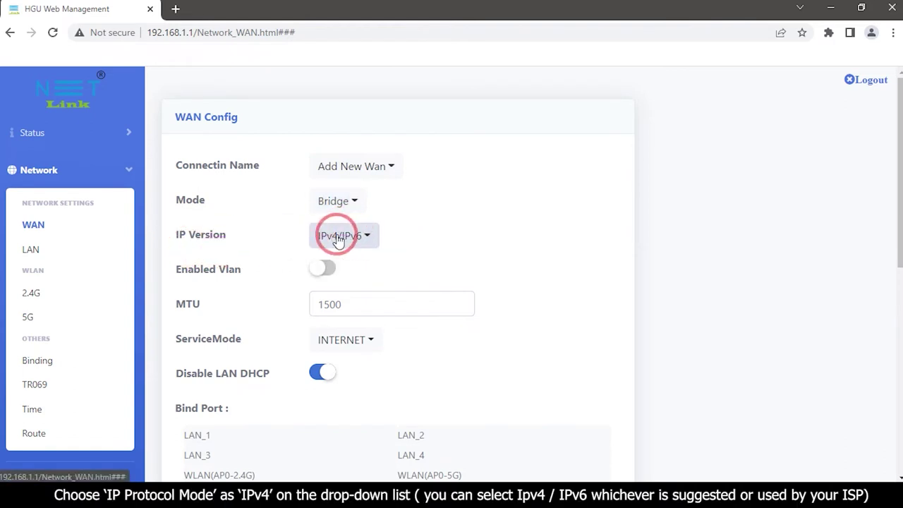
pyautogui.click(344, 237)
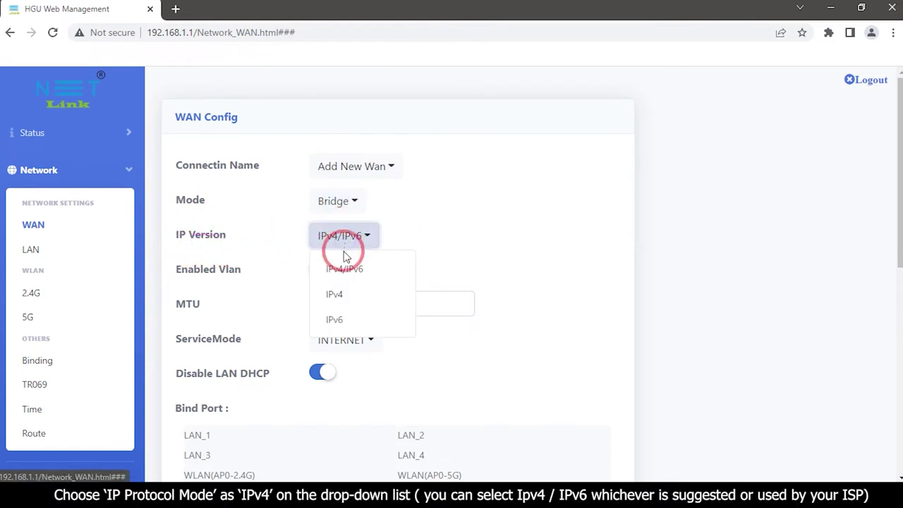
pyautogui.click(345, 294)
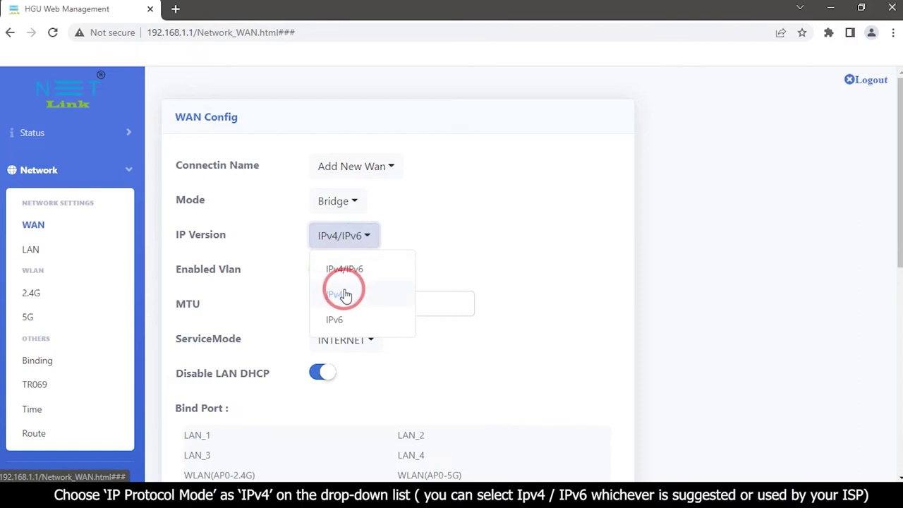
pyautogui.click(346, 283)
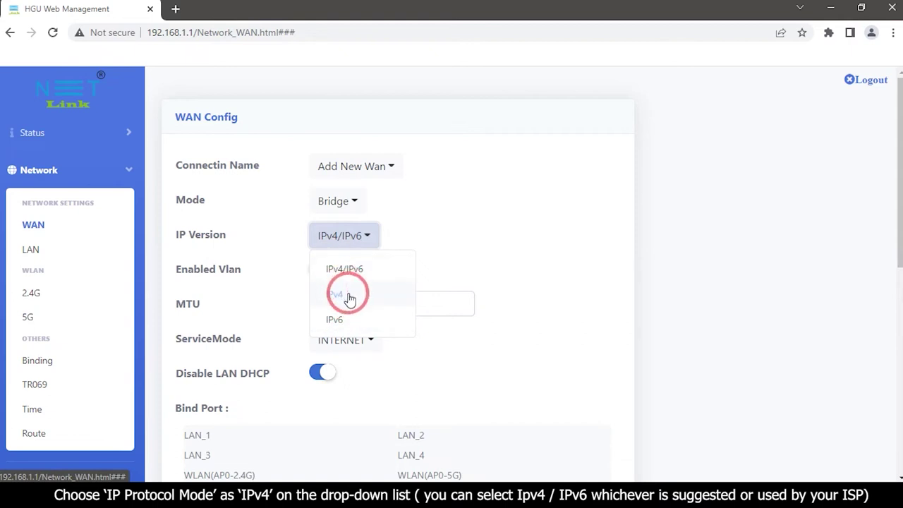
pyautogui.click(349, 298)
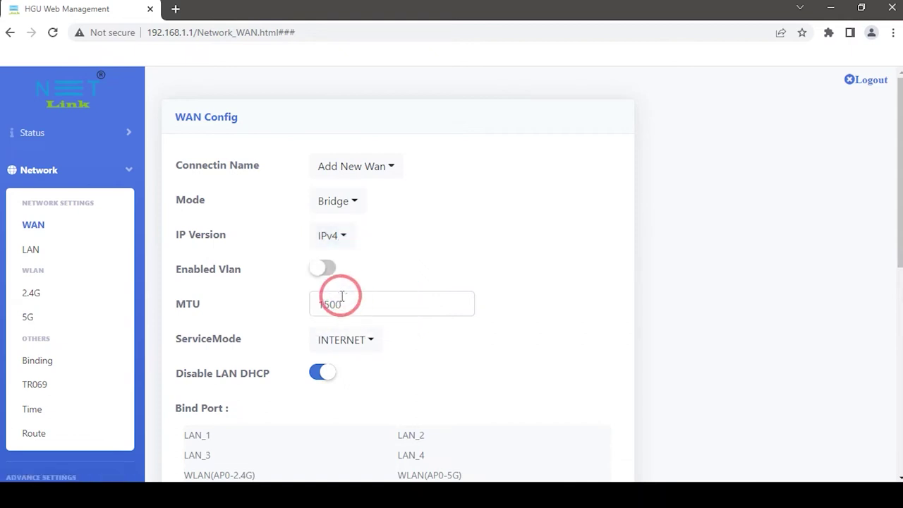
pyautogui.scroll(-1, 337, 302)
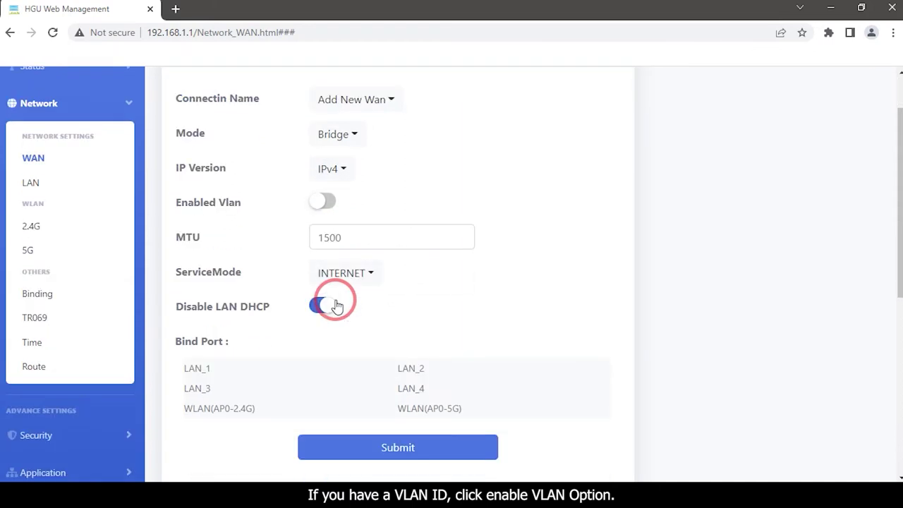
# Enable VLAN, replace the VLAN ID value, and keep INTERNET as service mode.
pyautogui.click(321, 202)
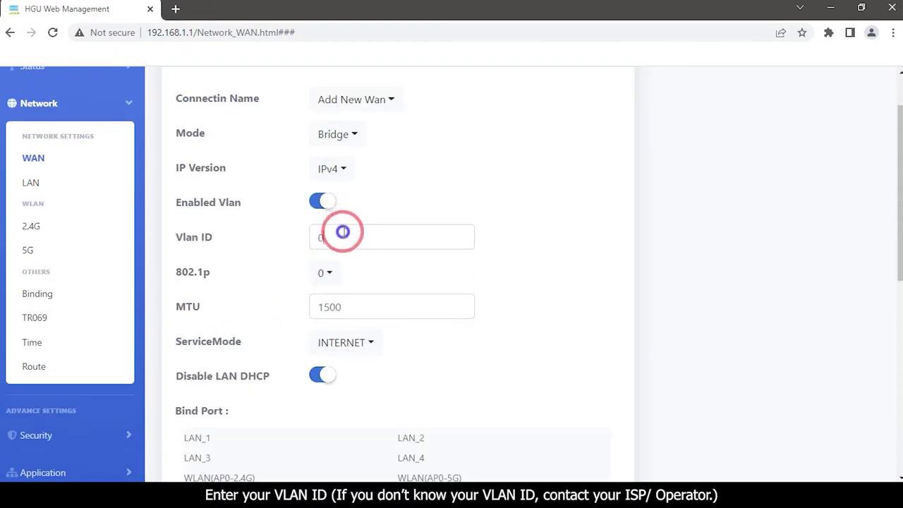
pyautogui.doubleClick(343, 232)
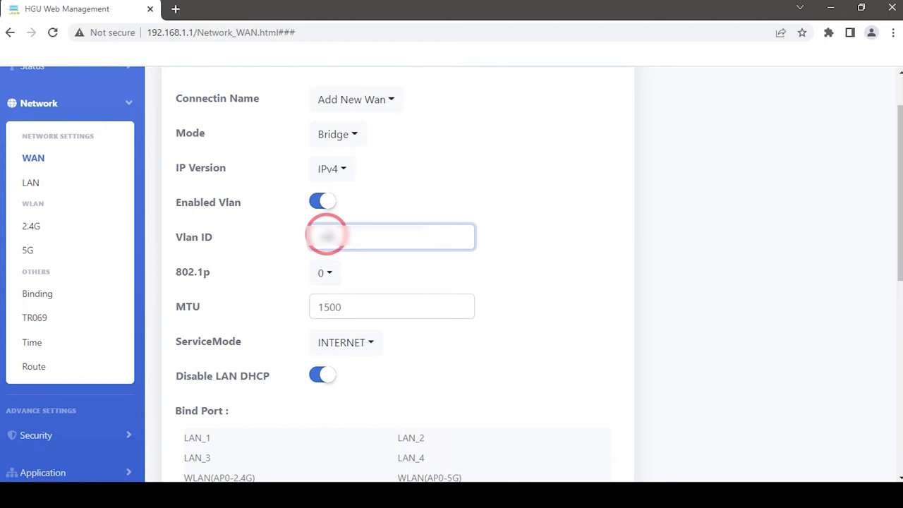
pyautogui.scroll(-1, 327, 234)
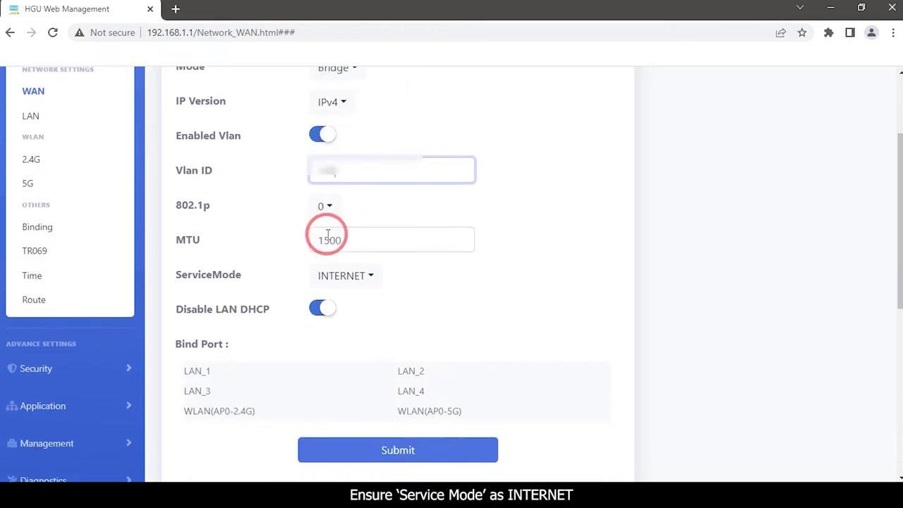
pyautogui.scroll(-1, 326, 235)
pyautogui.click(363, 211)
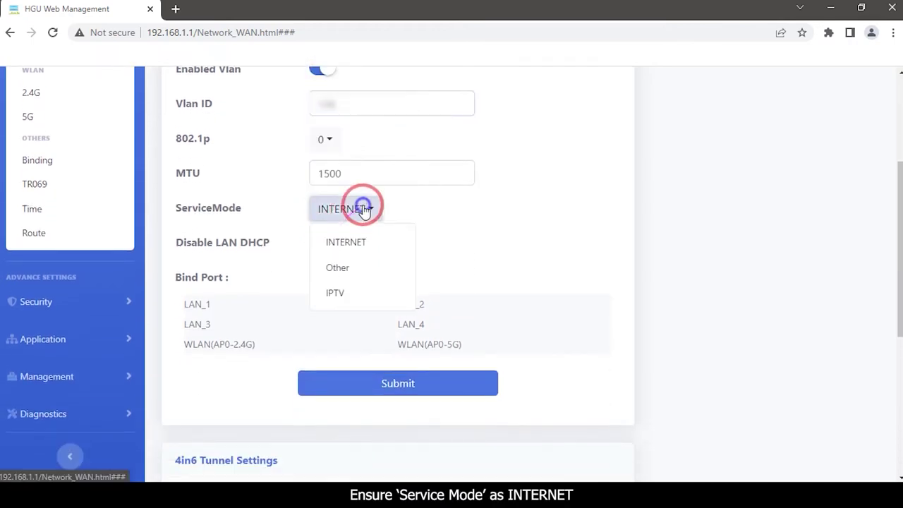
pyautogui.click(363, 244)
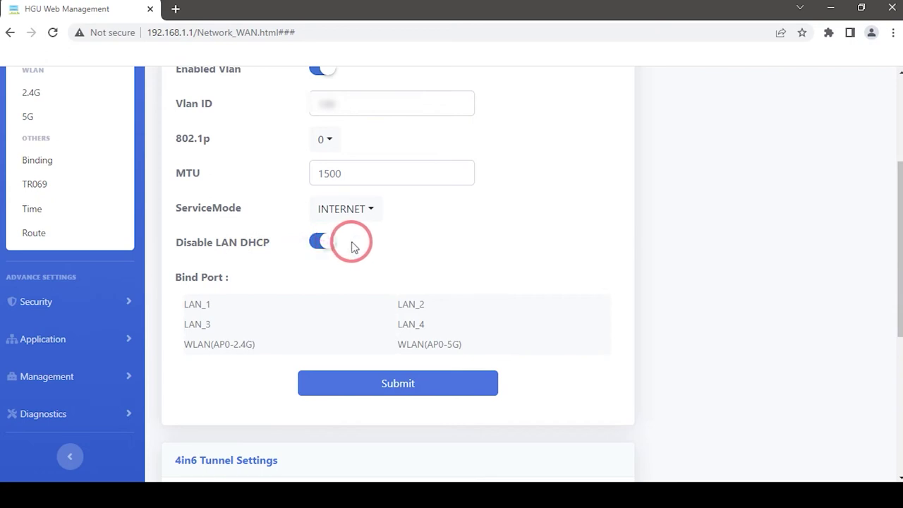
pyautogui.scroll(-1, 346, 245)
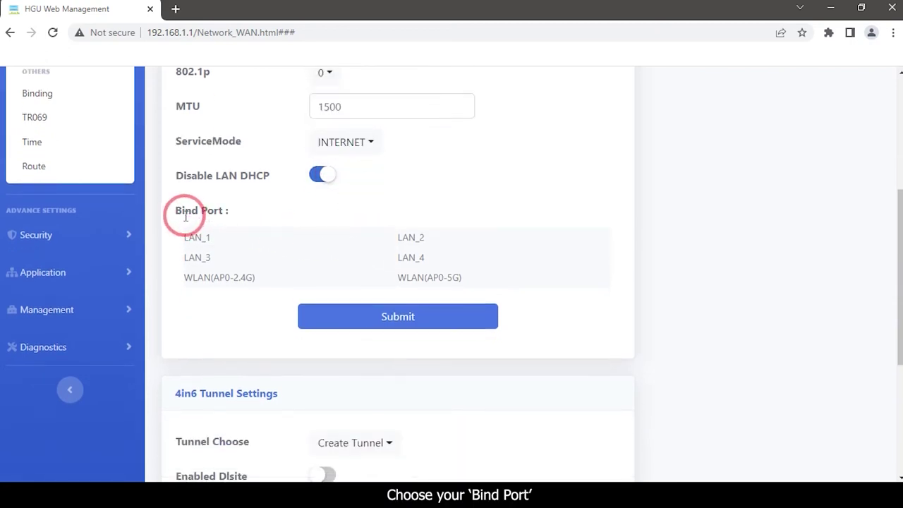
# Bind LAN_1–LAN_4 and both WLAN ports, then submit the bridge WAN.
pyautogui.click(204, 238)
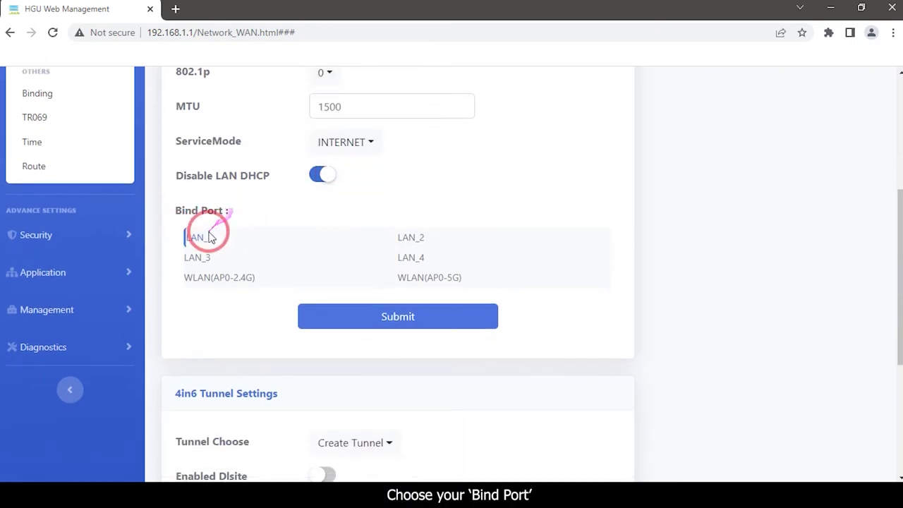
pyautogui.click(413, 237)
pyautogui.click(222, 278)
pyautogui.click(431, 277)
pyautogui.click(199, 257)
pyautogui.click(413, 257)
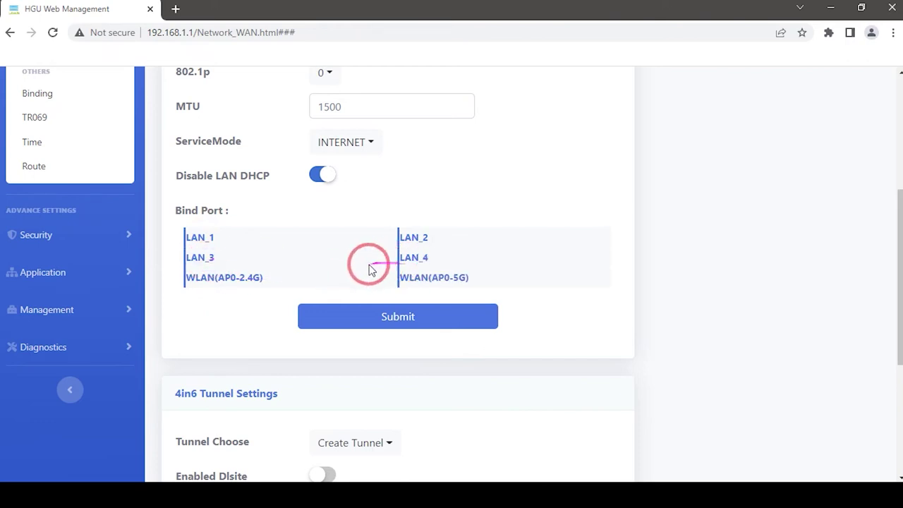
pyautogui.click(373, 307)
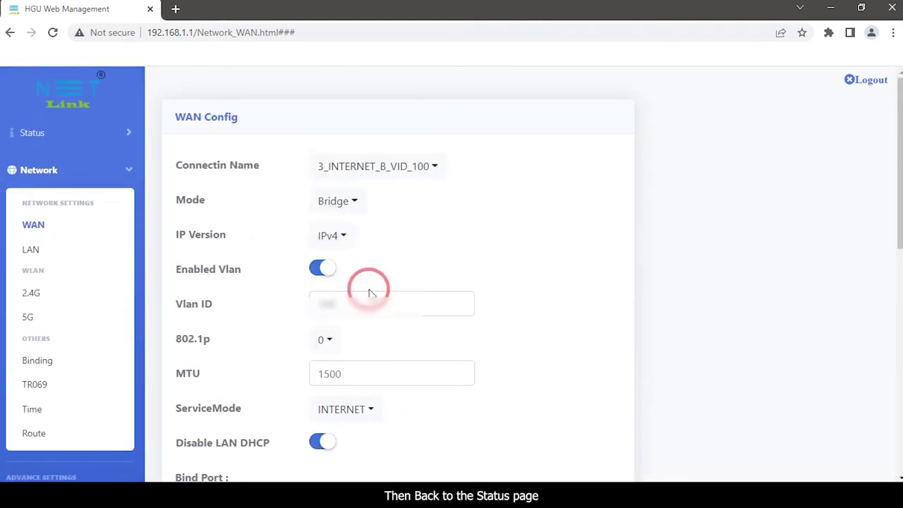
# Check Status > WAN Info to confirm the bridge WAN reports up.
pyautogui.click(76, 141)
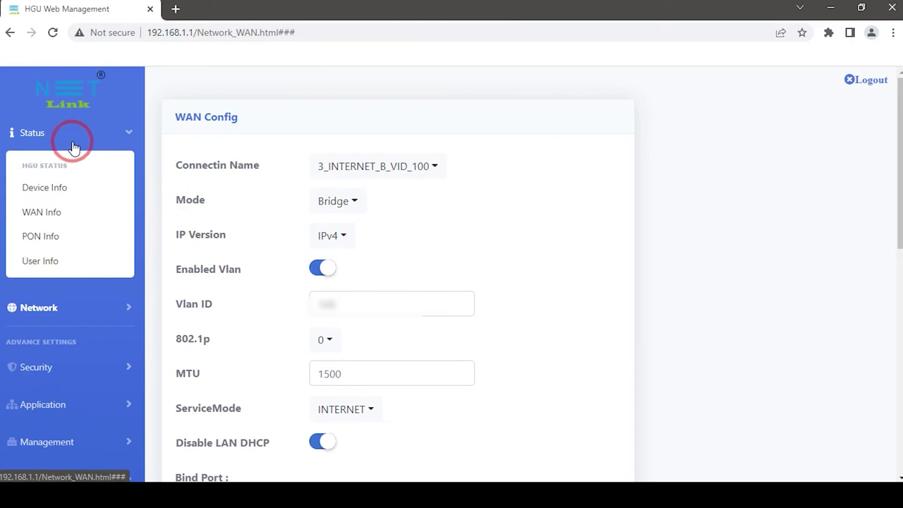
pyautogui.click(38, 220)
pyautogui.click(48, 215)
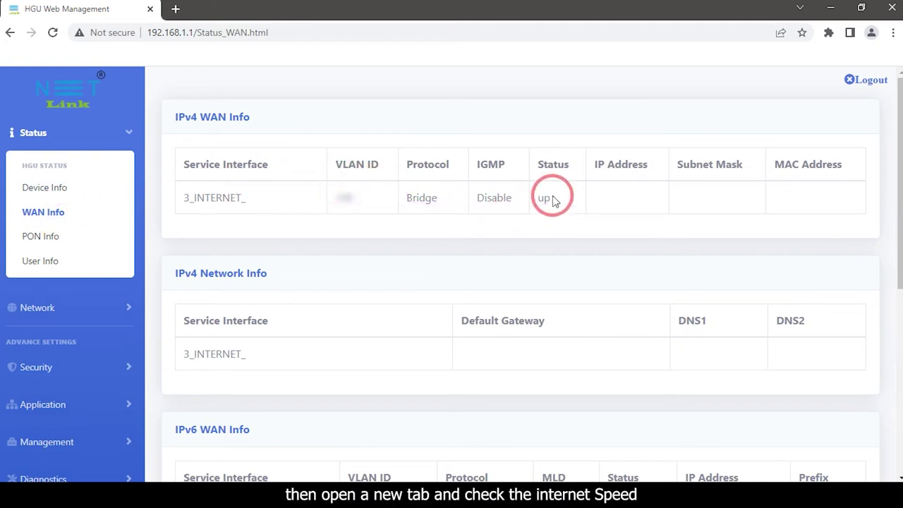
pyautogui.click(176, 10)
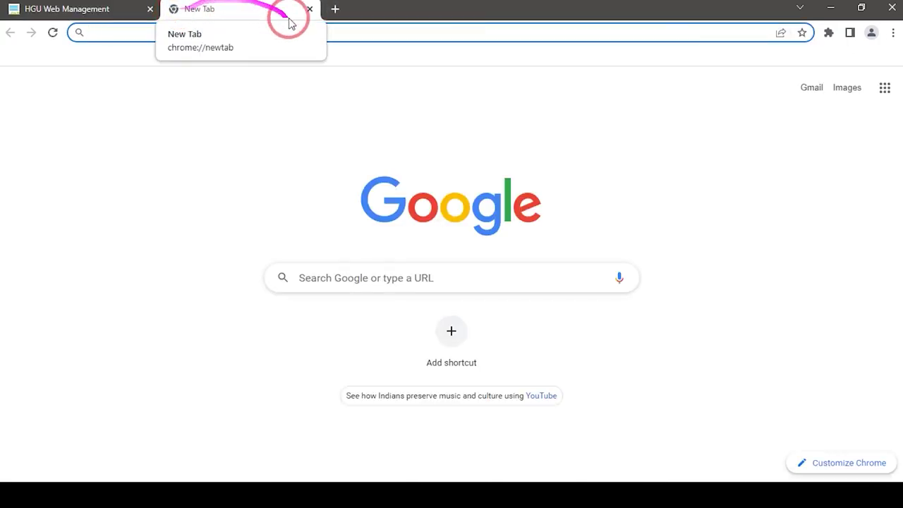
# Load speedtest.net from the 'sp' address-bar suggestion in a new tab.
pyautogui.click(331, 131)
pyautogui.click(163, 33)
pyautogui.write('sp')
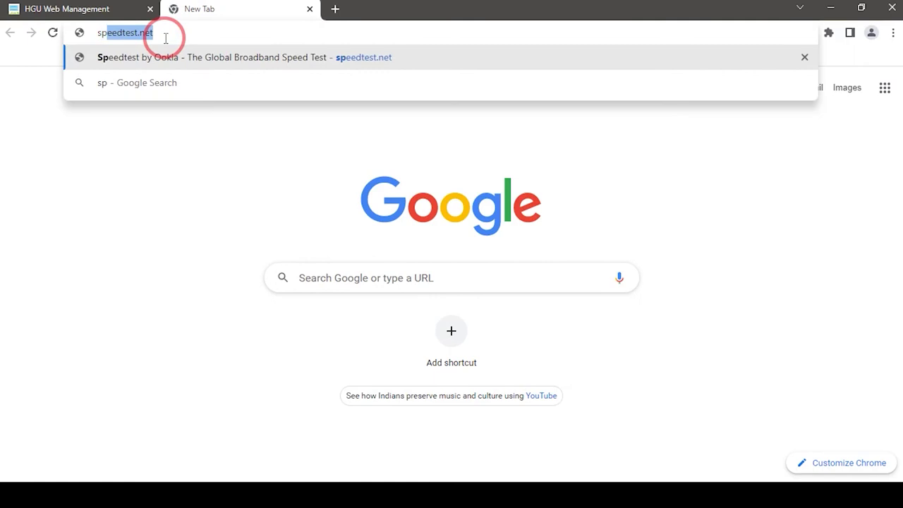
pyautogui.click(161, 56)
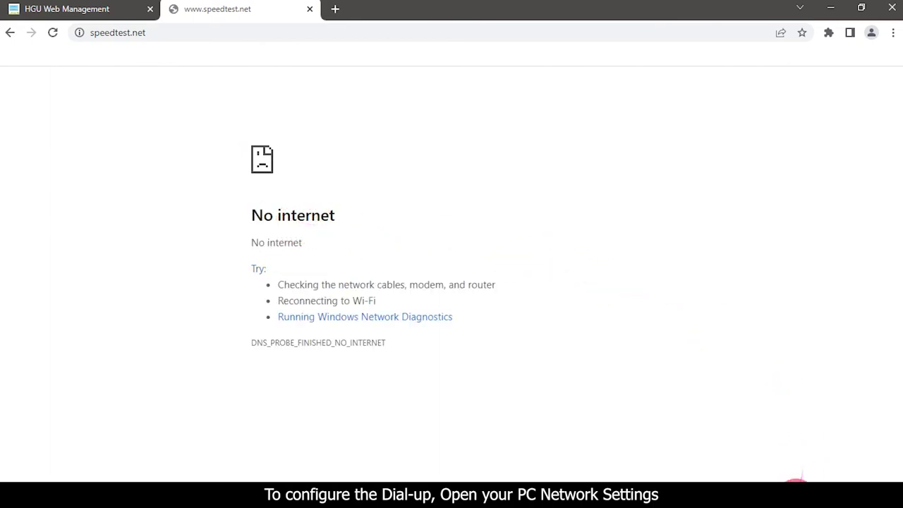
pyautogui.click(796, 479)
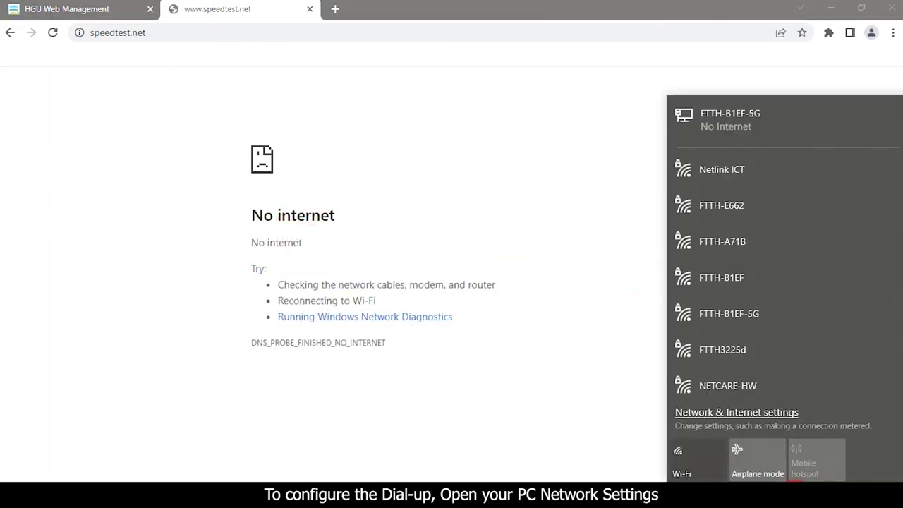
# Go from Network & Internet settings to the Network and Sharing Center.
pyautogui.click(712, 415)
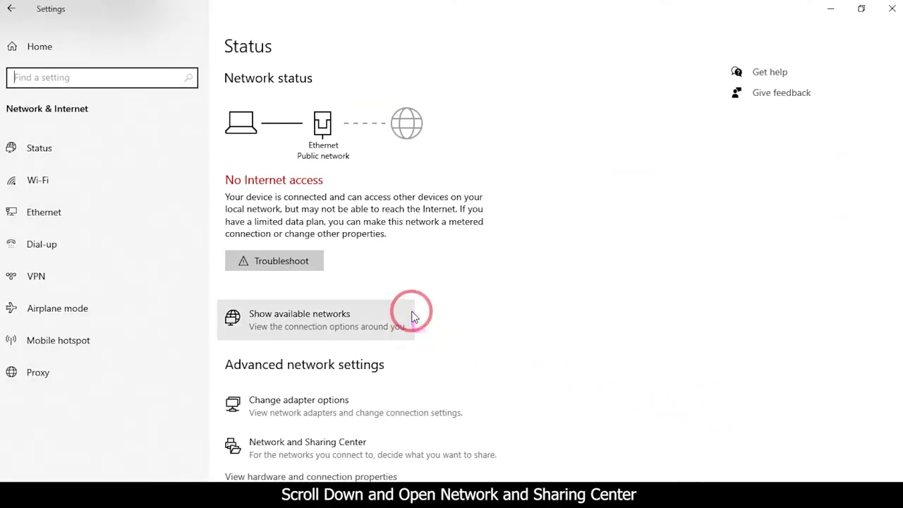
pyautogui.scroll(-2, 437, 317)
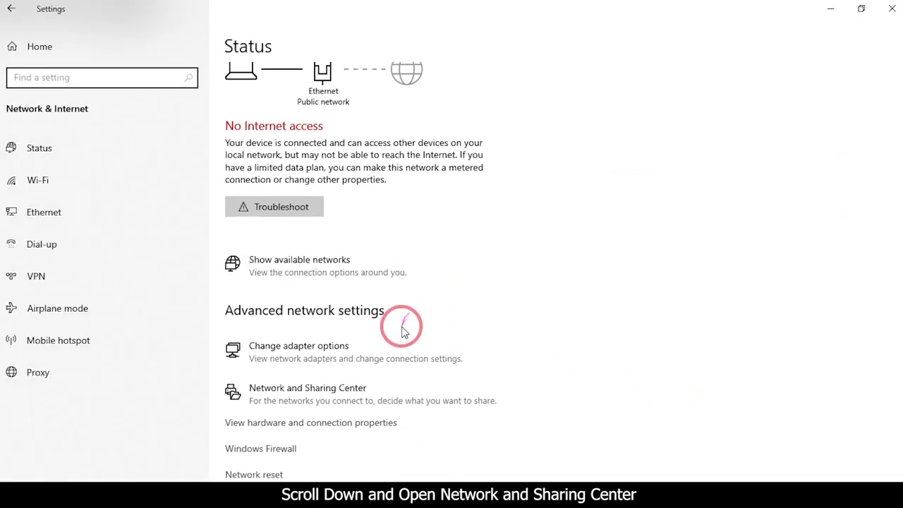
pyautogui.click(276, 377)
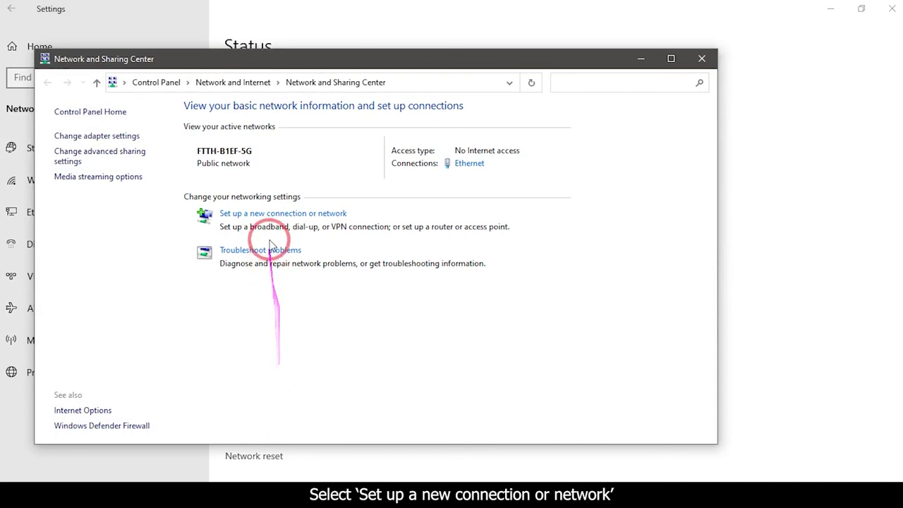
# Start a new Connect to the Internet setup and choose Broadband (PPPoE).
pyautogui.click(283, 213)
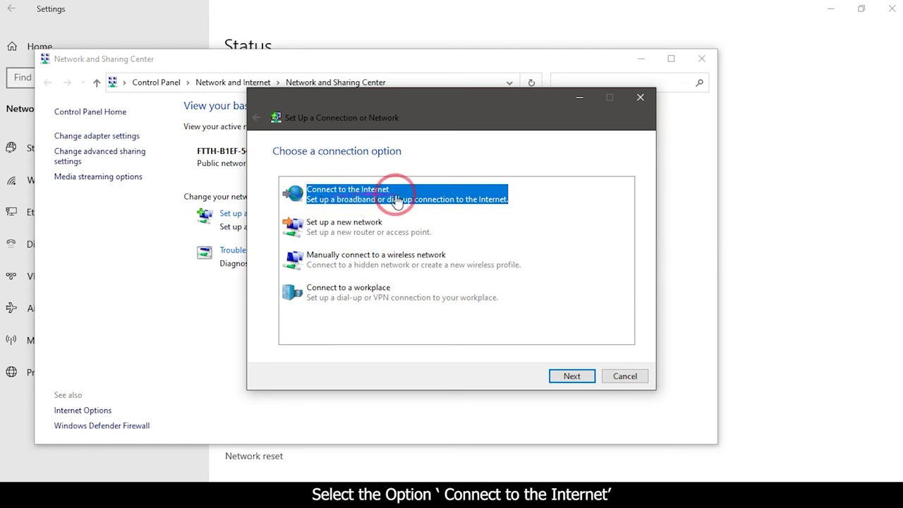
pyautogui.click(421, 198)
pyautogui.click(572, 376)
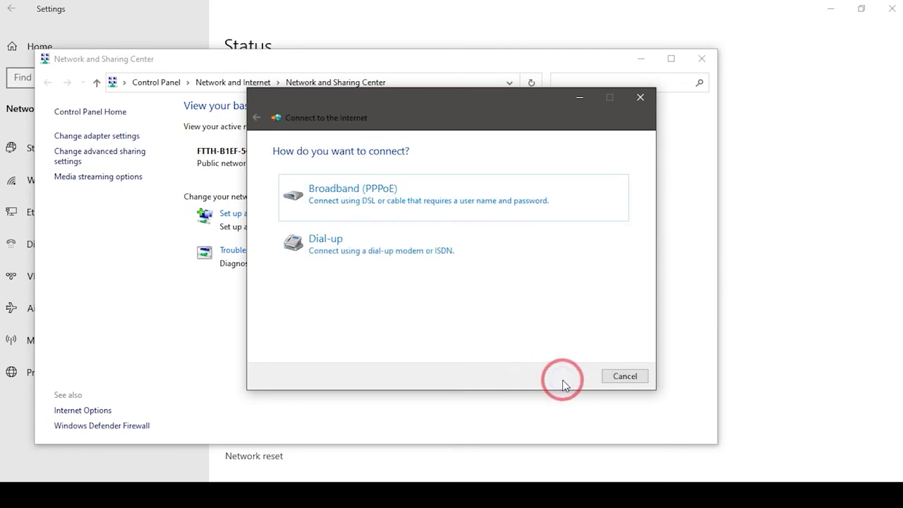
pyautogui.click(406, 210)
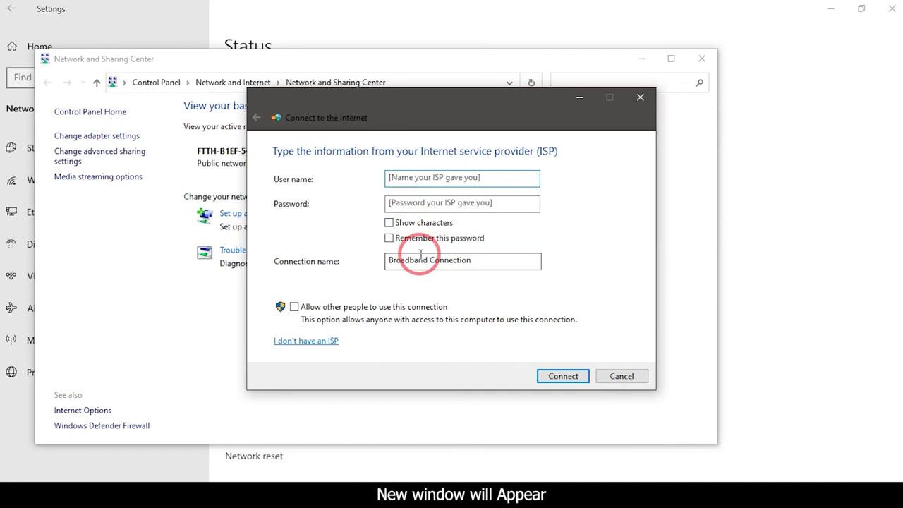
# Enter the ISP user name and password and create the Broadband Connection.
pyautogui.click(407, 177)
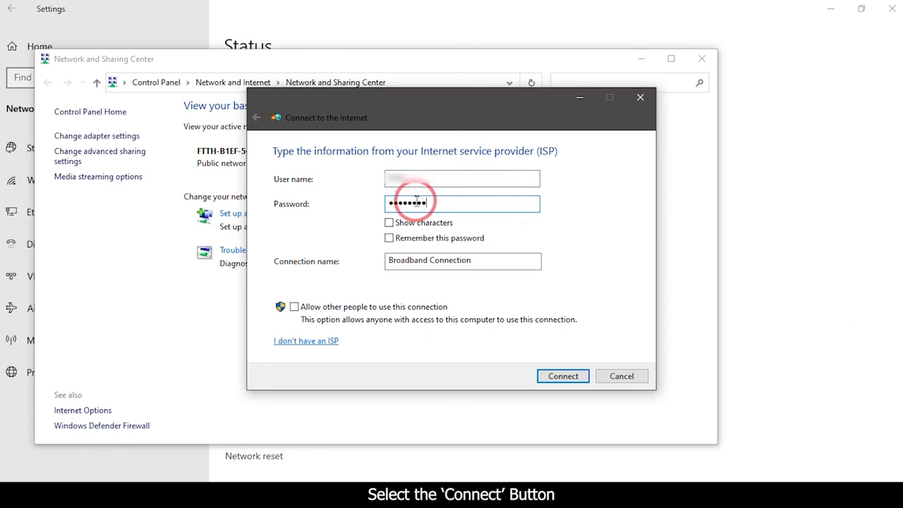
pyautogui.click(562, 380)
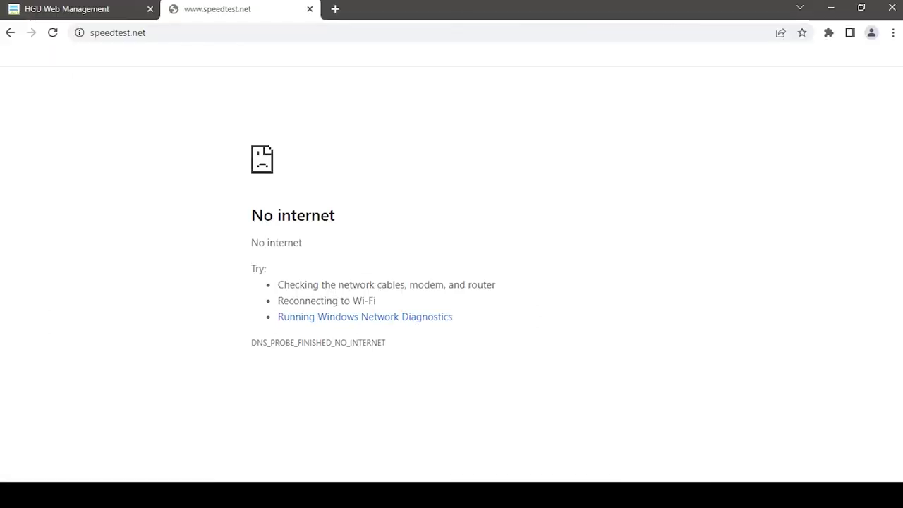
# Reload speedtest.net so it loads with BSNL detected as the provider.
pyautogui.click(53, 33)
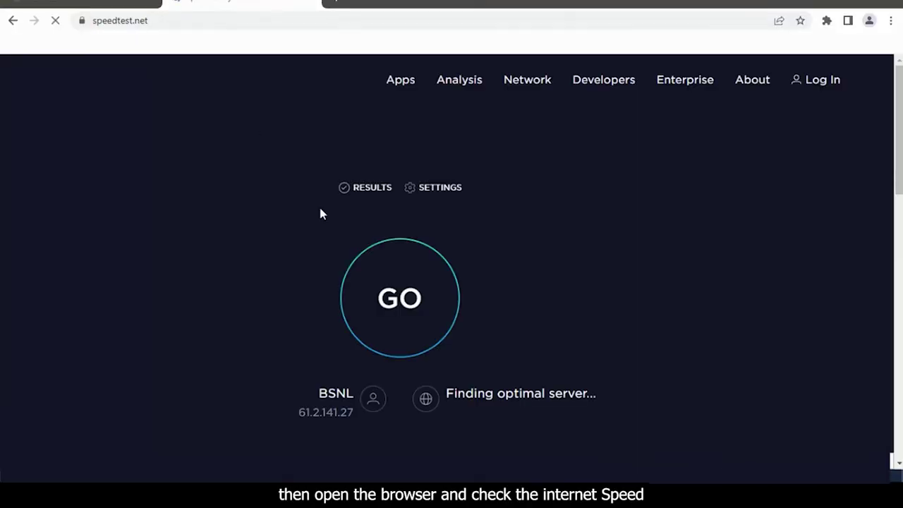